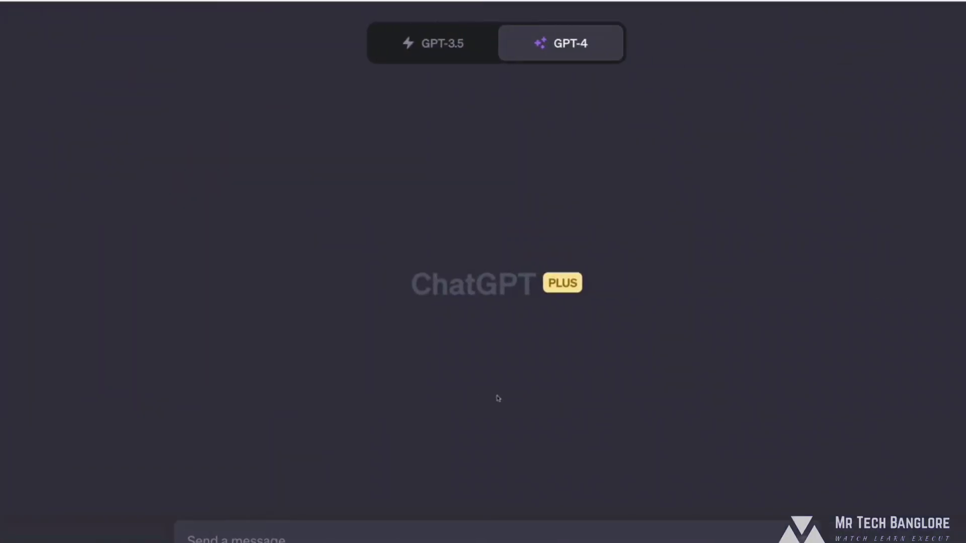
Ask GPT-4 to analyze the sentiment of the tweet "I realllly hate you" and review its negative reply.
{"action": "type", "text": "Analyze th"}
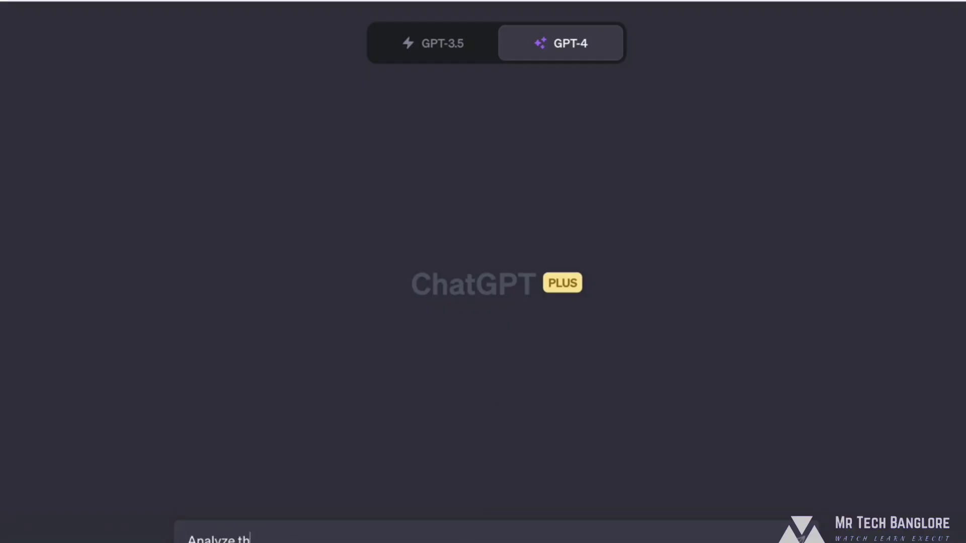
{"action": "type", "text": "e sentiment in the"}
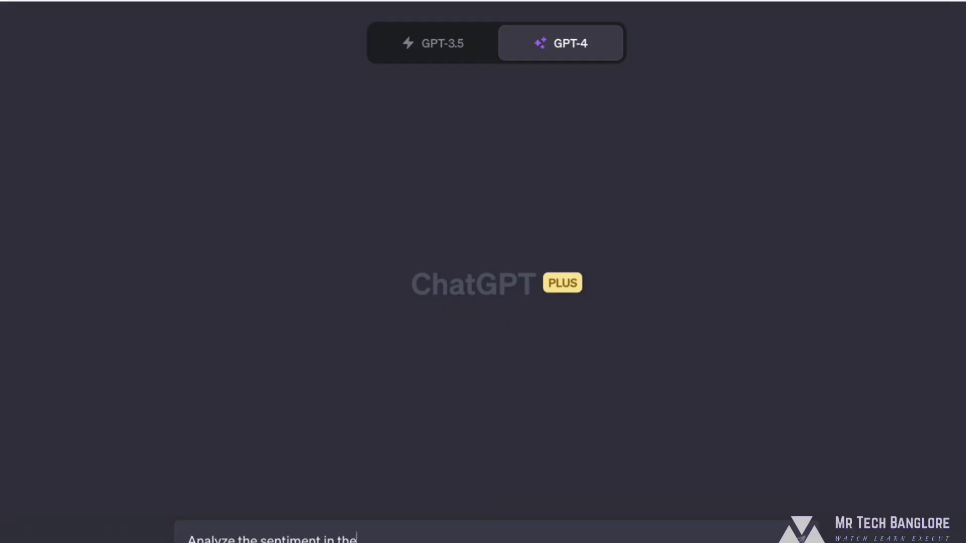
{"action": "type", "text": " following tweet:"}
{"action": "key", "text": "shift+Return"}
{"action": "type", "text": "\""}
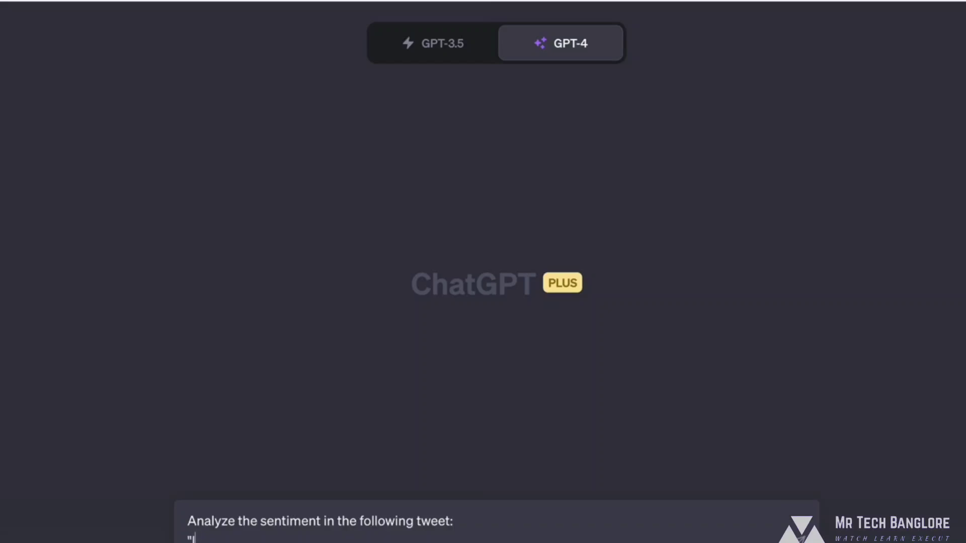
{"action": "type", "text": "I realllly"}
{"action": "type", "text": " hate you\""}
{"action": "key", "text": "Return"}
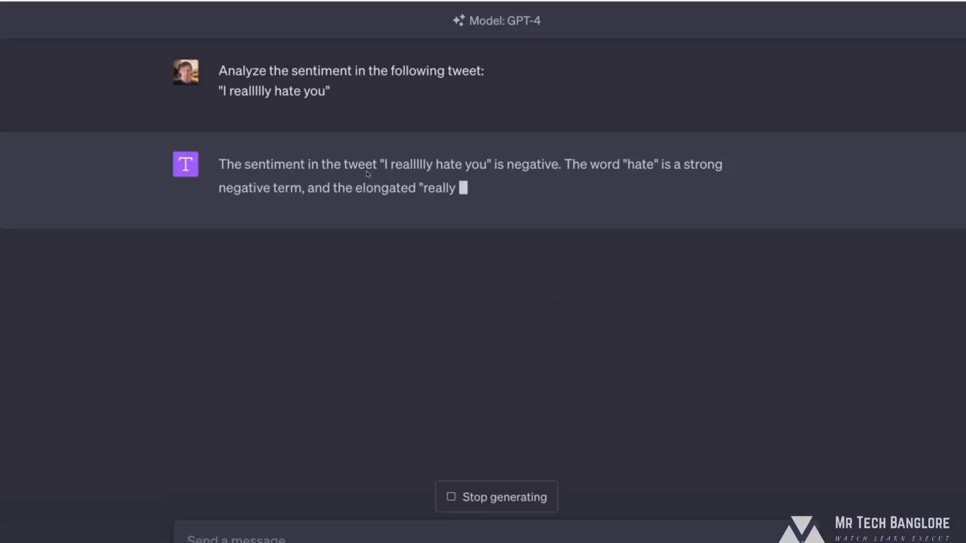
{"action": "left_click_drag", "start_coordinate": [219, 164], "coordinate": [580, 165]}
{"action": "left_click", "coordinate": [580, 167]}
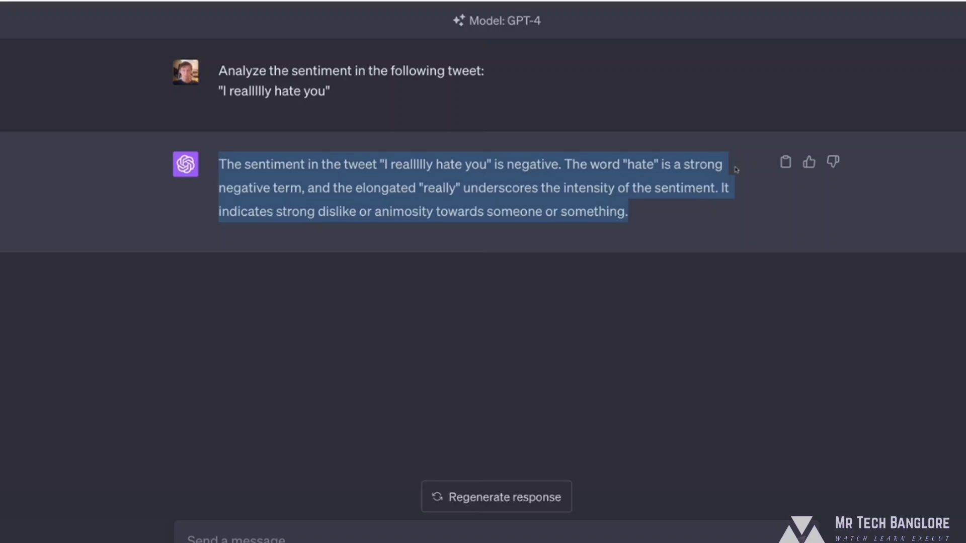
Edit the first prompt to add the example Input: "we are so happy to be here!" with Output: Positive.
{"action": "left_click", "coordinate": [345, 461]}
{"action": "left_click", "coordinate": [351, 536]}
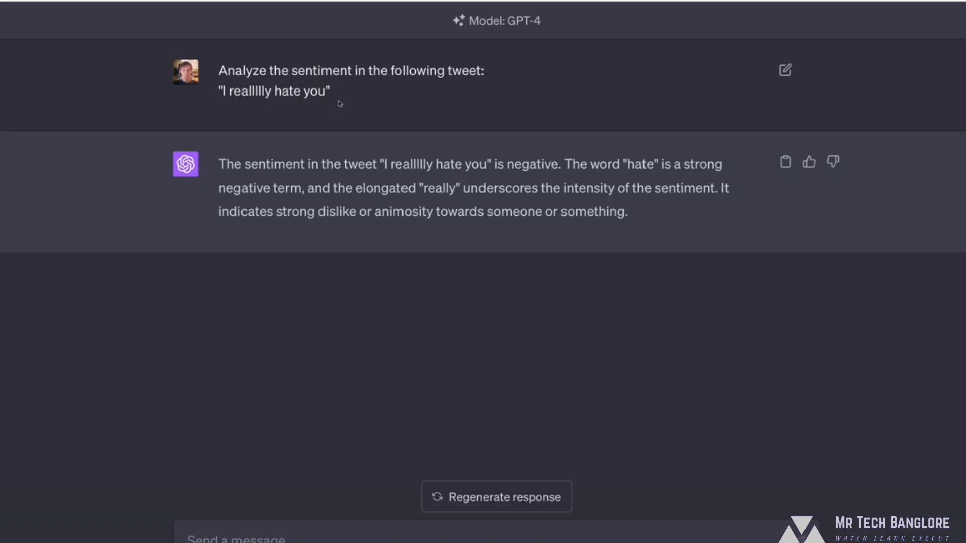
{"action": "left_click", "coordinate": [785, 70]}
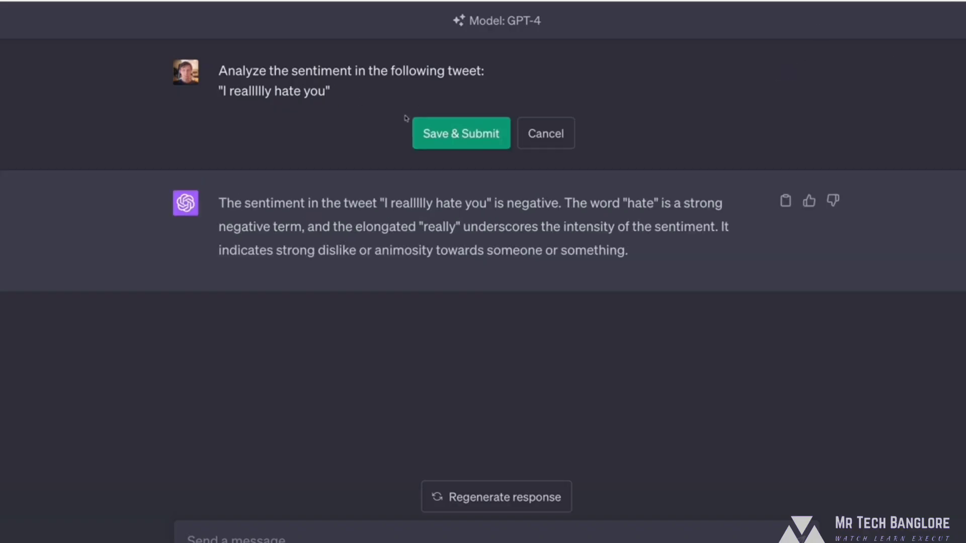
{"action": "left_click", "coordinate": [509, 71]}
{"action": "key", "text": "Return"}
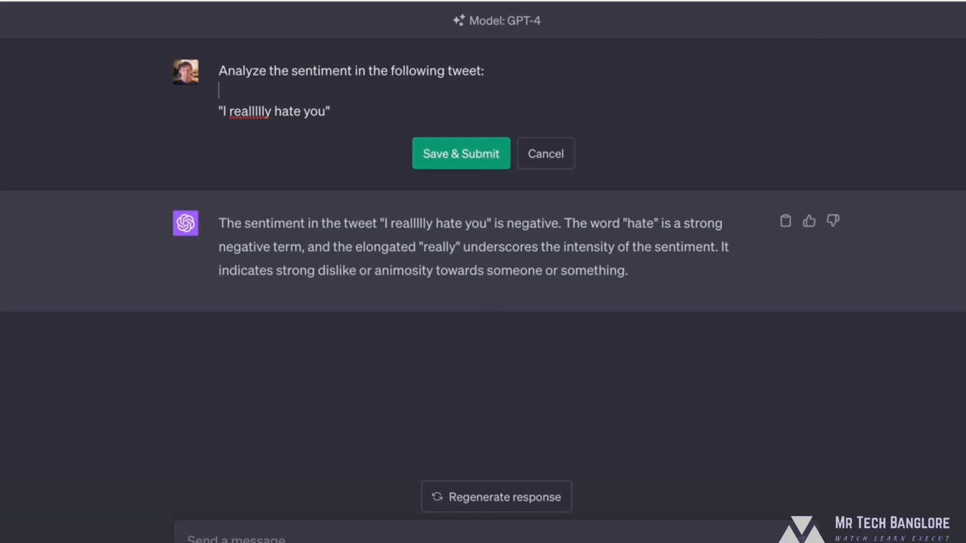
{"action": "type", "text": "Input: \""}
{"action": "type", "text": "I"}
{"action": "key", "text": "BackSpace"}
{"action": "key", "text": "BackSpace"}
{"action": "type", "text": "we are "}
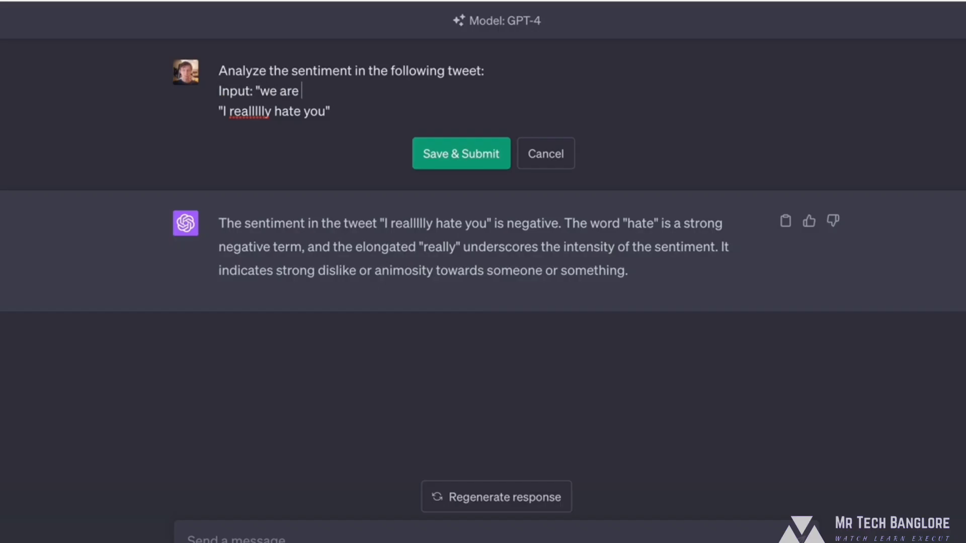
{"action": "type", "text": "so happy to be hre"}
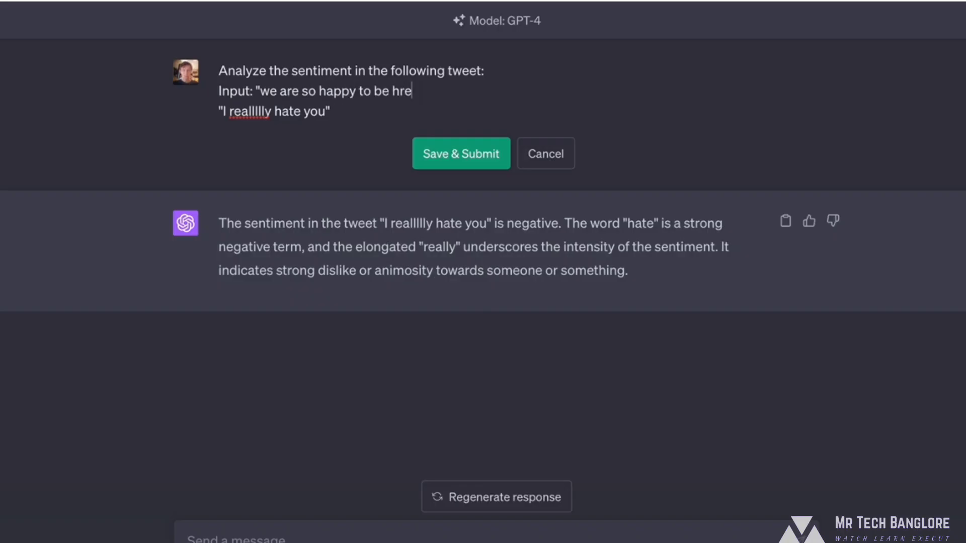
{"action": "key", "text": "BackSpace"}
{"action": "key", "text": "BackSpace"}
{"action": "type", "text": "ere!\""}
{"action": "key", "text": "Return"}
{"action": "type", "text": "O"}
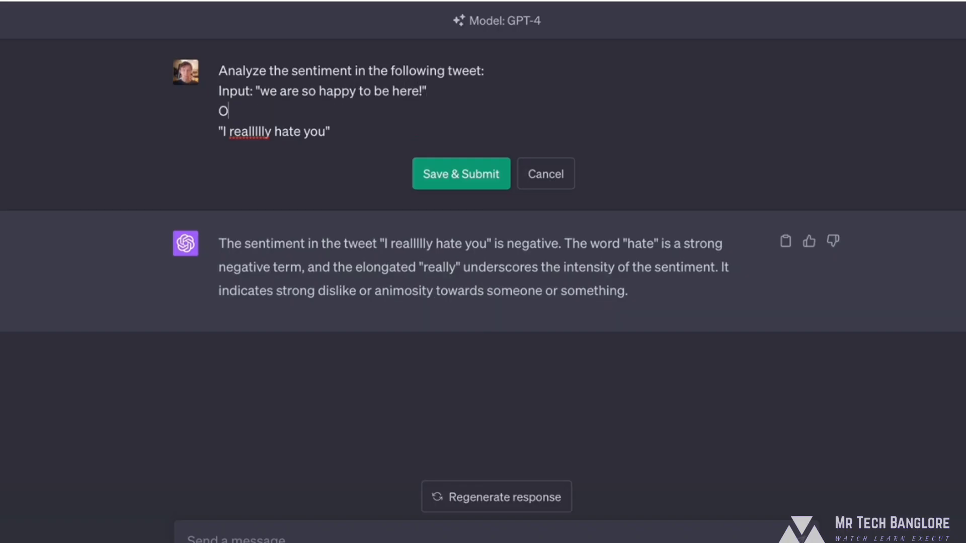
{"action": "type", "text": "utput: Positive"}
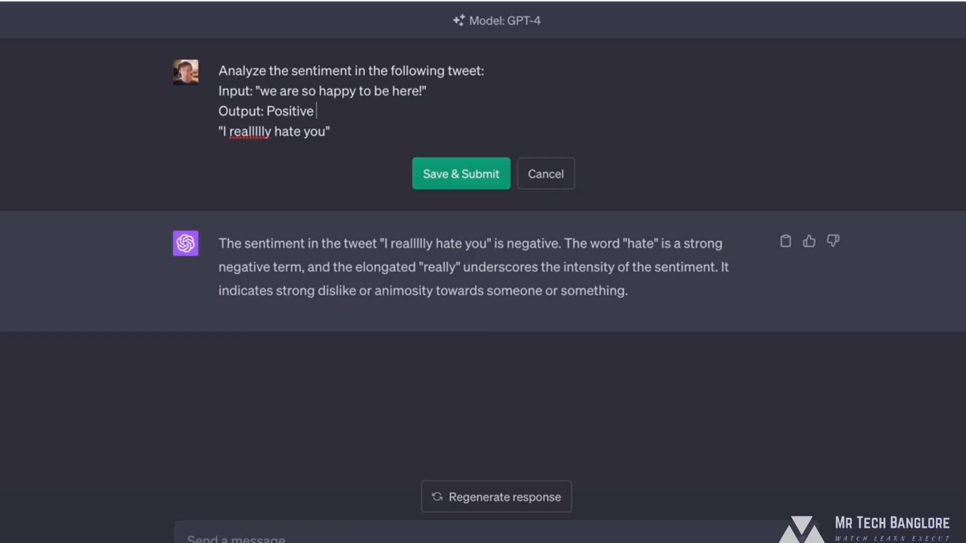
Label the tweet line as Input:, add an empty Output: line below it, and resubmit.
{"action": "key", "text": "Return"}
{"action": "key", "text": "Return"}
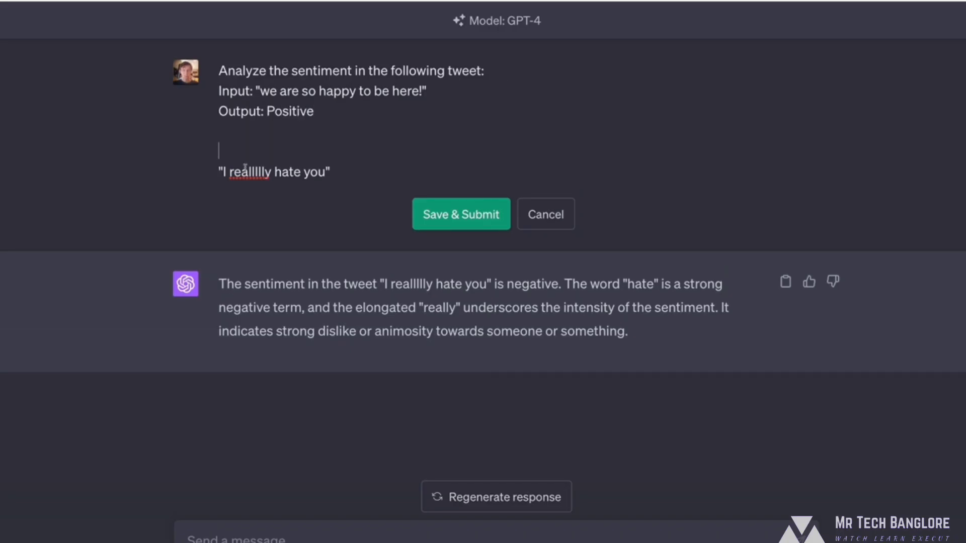
{"action": "key", "text": "Down"}
{"action": "type", "text": "Input:"}
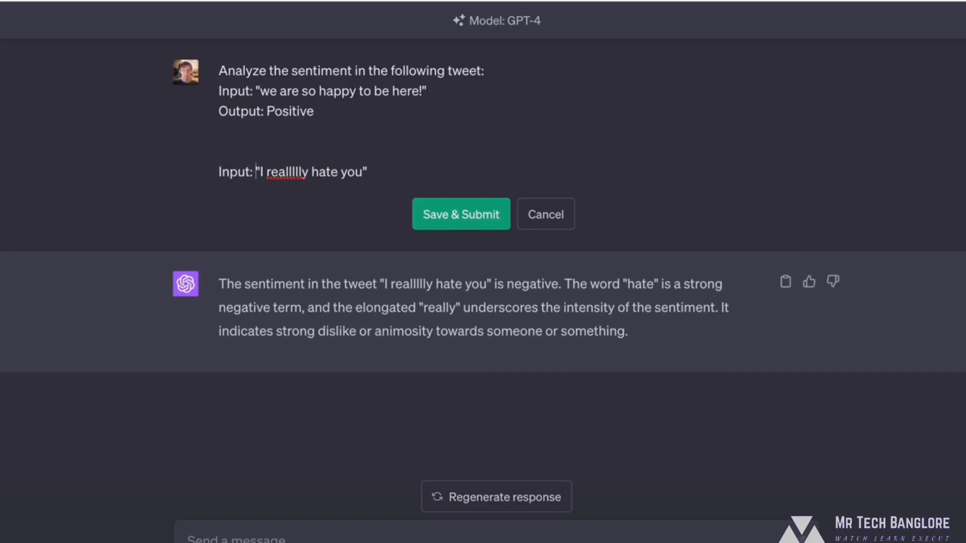
{"action": "left_click", "coordinate": [422, 170], "text": "shift"}
{"action": "left_click", "coordinate": [422, 170]}
{"action": "key", "text": "Return"}
{"action": "type", "text": "Output:"}
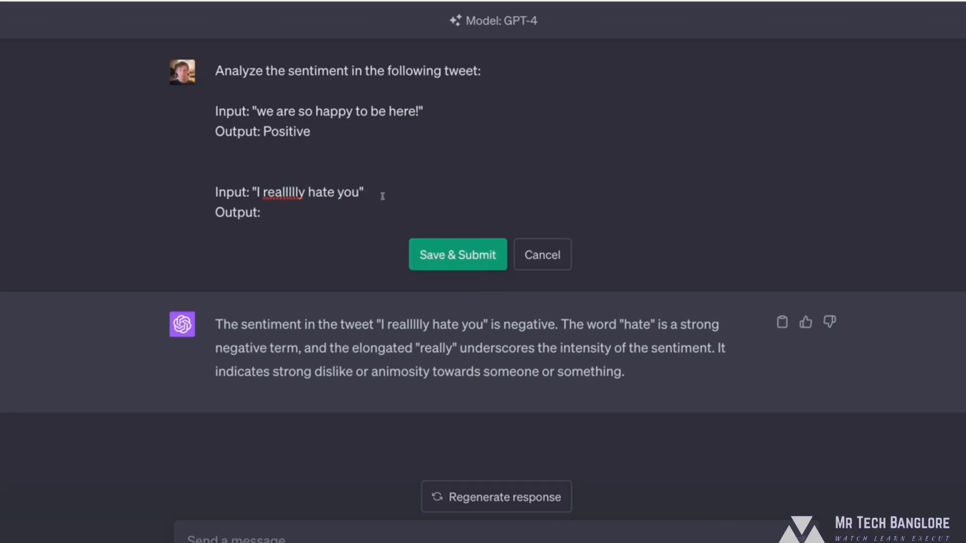
{"action": "left_click", "coordinate": [470, 257]}
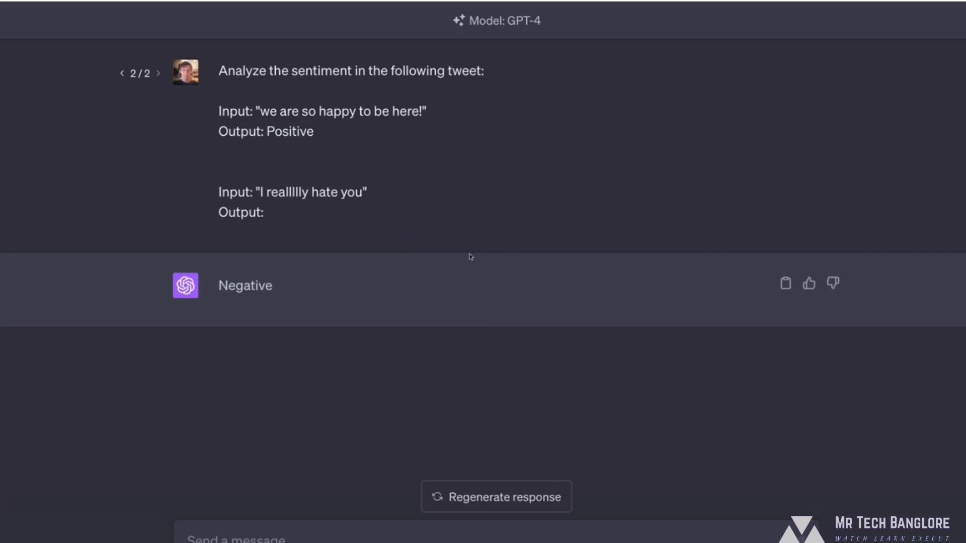
{"action": "left_click_drag", "start_coordinate": [283, 291], "coordinate": [210, 289]}
{"action": "left_click", "coordinate": [447, 161]}
{"action": "mouse_move", "coordinate": [209, 108]}
{"action": "left_mouse_down"}
{"action": "mouse_move", "coordinate": [346, 139]}
{"action": "mouse_move", "coordinate": [215, 111]}
{"action": "left_mouse_up"}
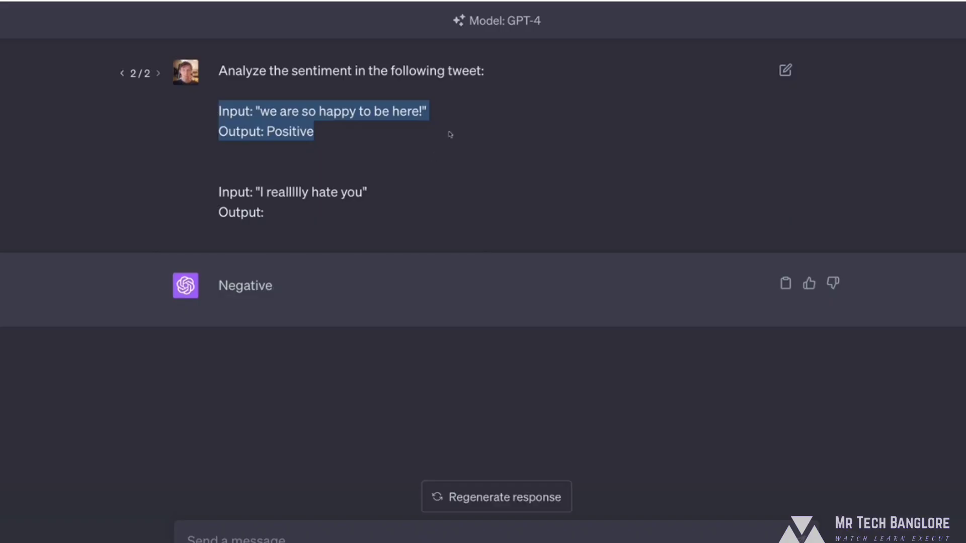
{"action": "left_click", "coordinate": [301, 149]}
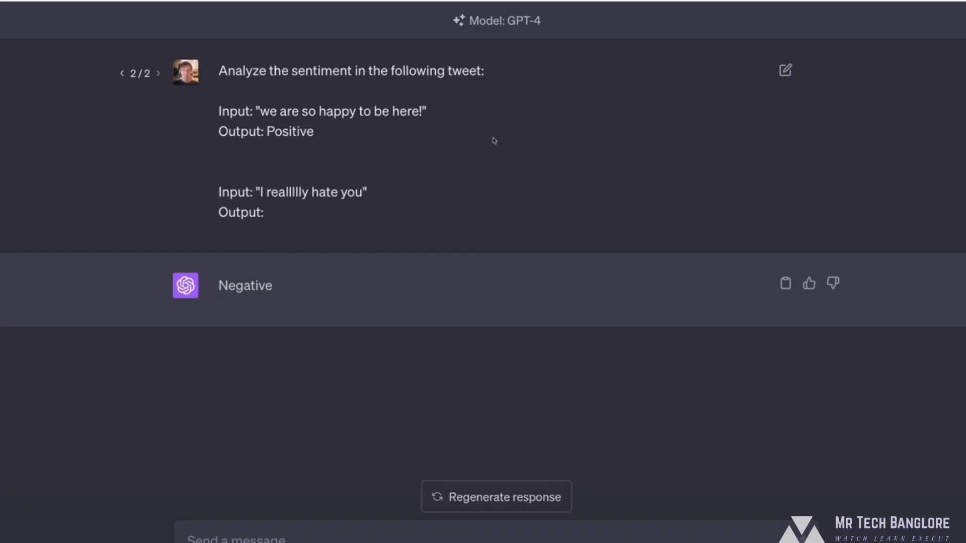
{"action": "left_click_drag", "start_coordinate": [340, 147], "coordinate": [219, 111]}
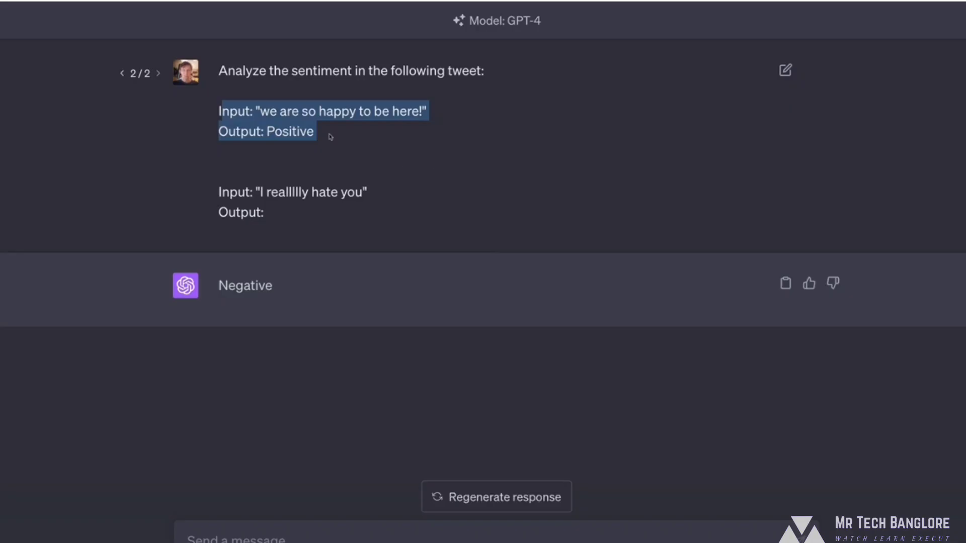
{"action": "left_click", "coordinate": [245, 112]}
{"action": "left_click_drag", "start_coordinate": [260, 73], "coordinate": [338, 218]}
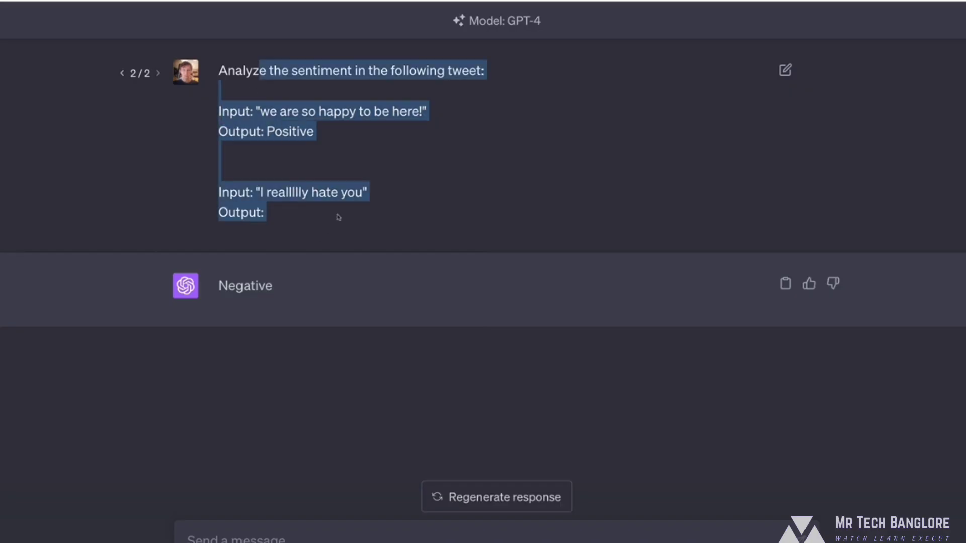
{"action": "left_click", "coordinate": [430, 190]}
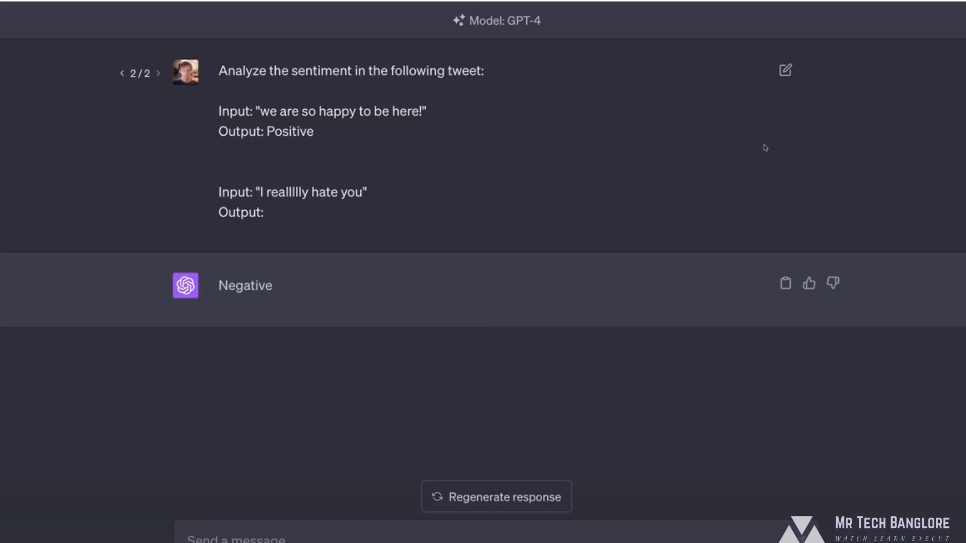
{"action": "left_click_drag", "start_coordinate": [315, 95], "coordinate": [349, 147]}
{"action": "left_click", "coordinate": [332, 531]}
Draft a scratch letter-shift example reading "aaa bbb" and "css dtt" on two lines.
{"action": "type", "text": "a"}
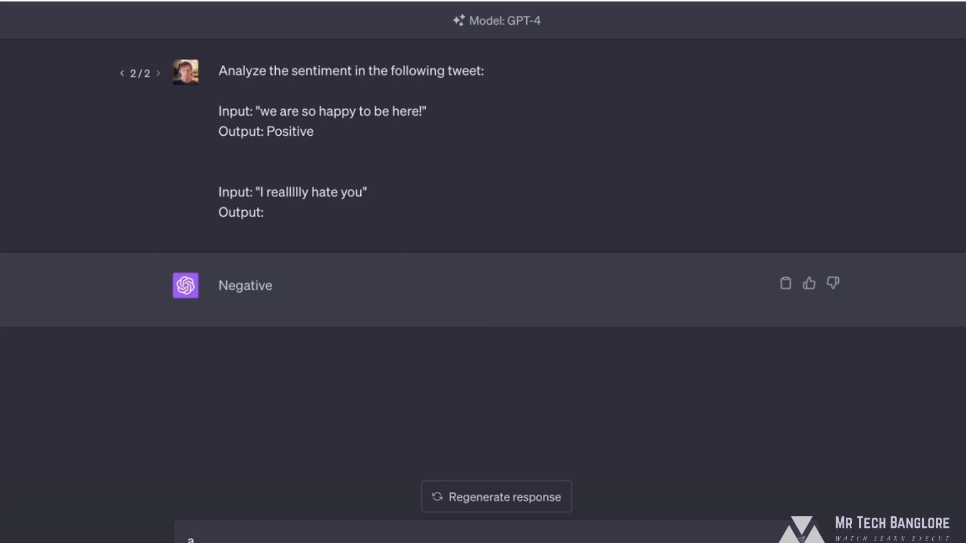
{"action": "type", "text": "aa bbb"}
{"action": "key", "text": "shift+Return"}
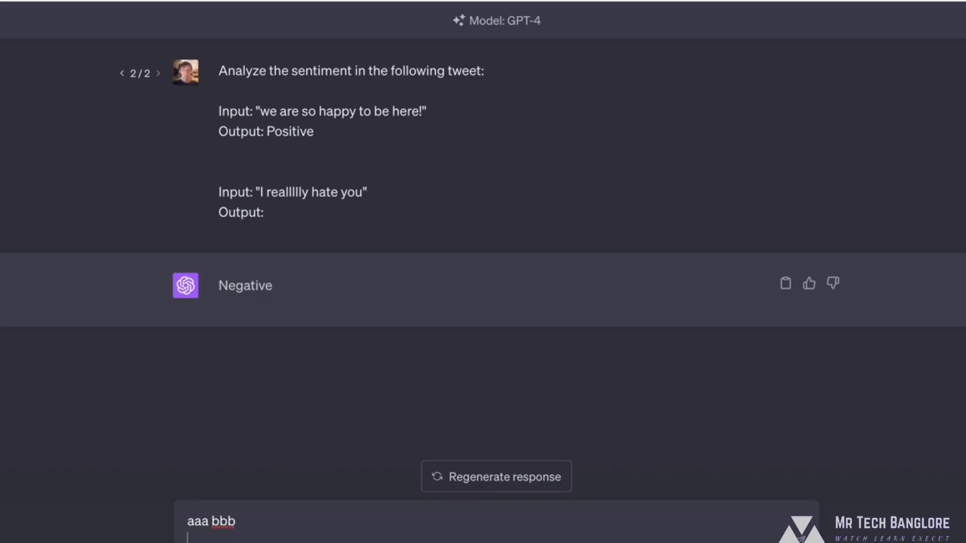
{"action": "type", "text": "css"}
{"action": "left_click_drag", "start_coordinate": [187, 537], "coordinate": [194, 537]}
{"action": "key", "text": "BackSpace"}
{"action": "type", "text": "c"}
{"action": "key", "text": "End"}
{"action": "type", "text": "dtt"}
Erase the scratch example and begin the message with "Translate the following:".
{"action": "left_click_drag", "start_coordinate": [255, 539], "coordinate": [170, 509]}
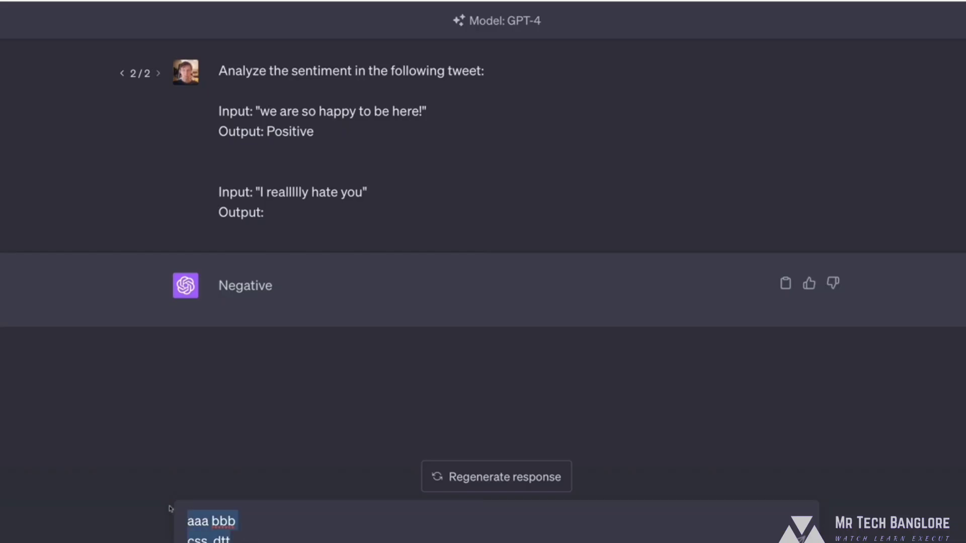
{"action": "key", "text": "BackSpace"}
{"action": "type", "text": "Translate"}
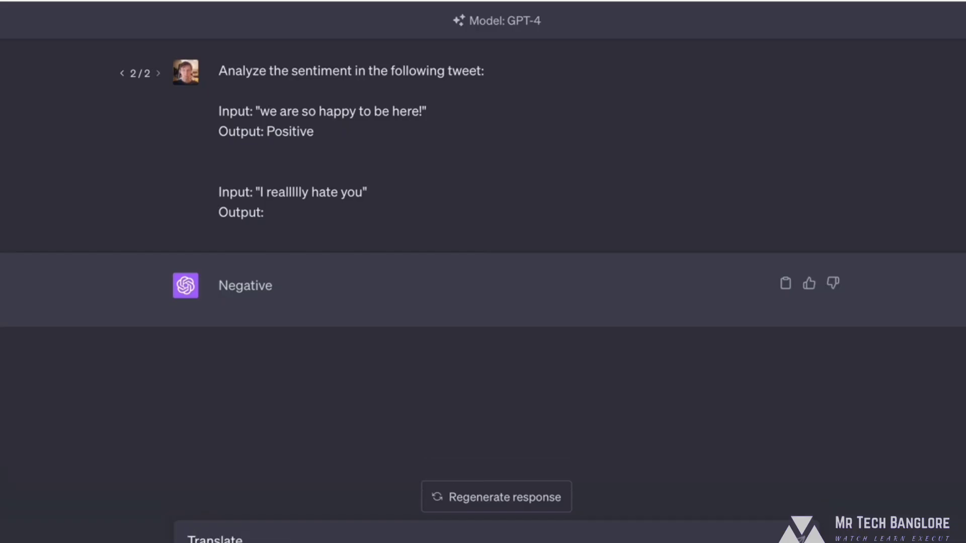
{"action": "type", "text": " the following:"}
Add the example lines "abc => bcd" and "lol => mpm" below the instruction.
{"action": "key", "text": "shift+Return"}
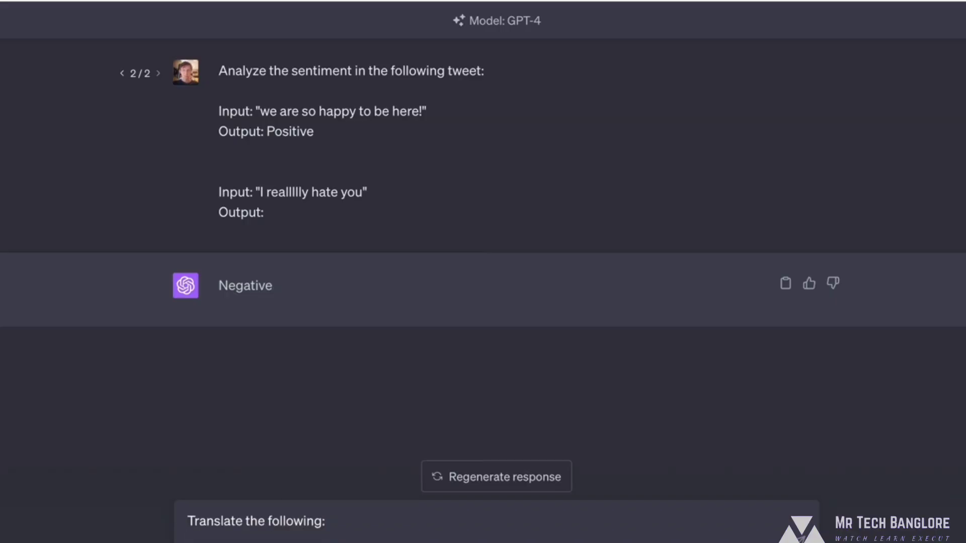
{"action": "type", "text": "abc => bcd"}
{"action": "key", "text": "shift+Return"}
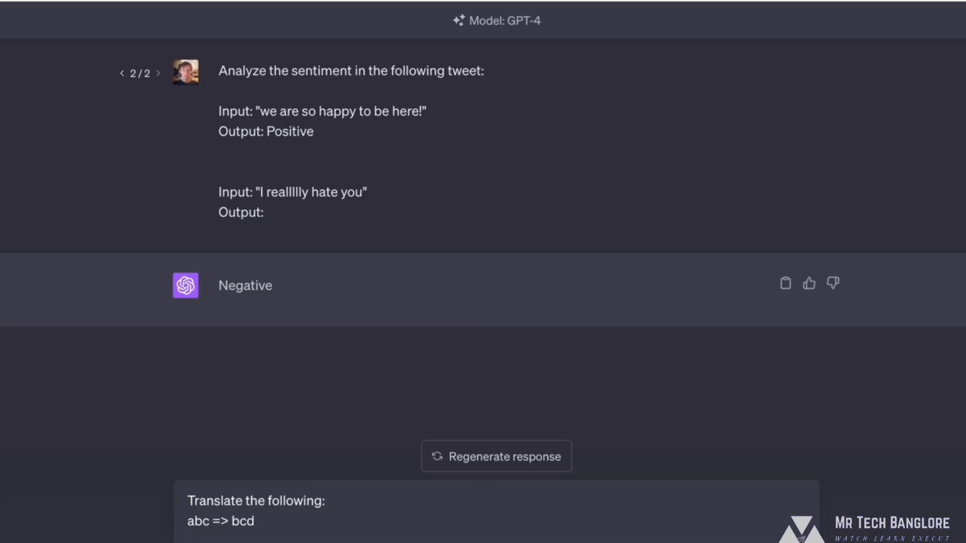
{"action": "type", "text": "lol => m"}
{"action": "type", "text": "m"}
{"action": "key", "text": "Left"}
{"action": "type", "text": "p"}
Correct the arrow on the lol line to "=>" and add the test line "cat =>".
{"action": "key", "text": "Left"}
{"action": "key", "text": "Left"}
{"action": "key", "text": "shift+End"}
{"action": "key", "text": "Left"}
{"action": "key", "text": "Left"}
{"action": "key", "text": "Left"}
{"action": "key", "text": "BackSpace"}
{"action": "type", "text": "="}
{"action": "key", "text": "shift+Return"}
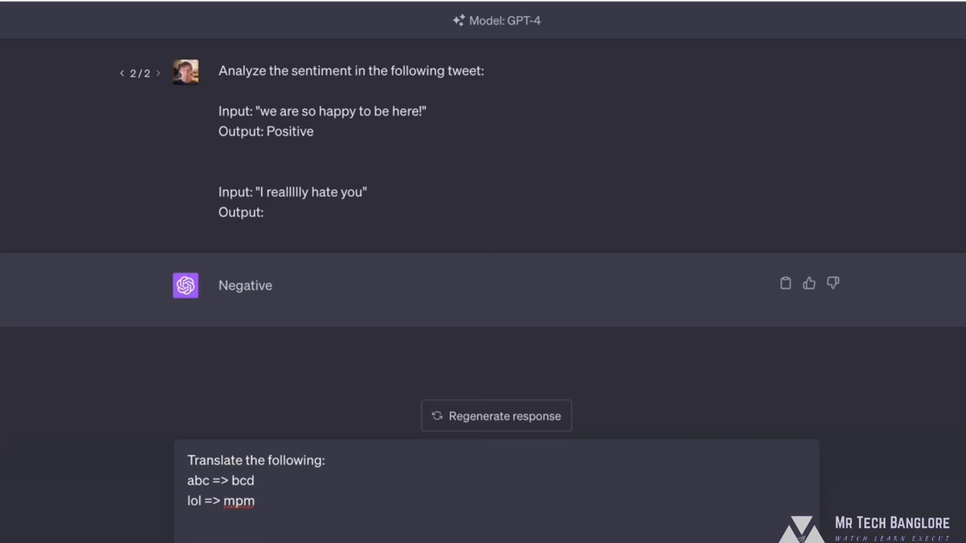
{"action": "type", "text": "cat =>"}
Review the example mappings and send the translation prompt, which returns "dbu".
{"action": "key", "text": "ctrl+a"}
{"action": "left_click", "coordinate": [325, 517]}
{"action": "key", "text": "ctrl+shift+Home"}
{"action": "left_click", "coordinate": [273, 522]}
{"action": "key", "text": "ctrl+End"}
{"action": "left_click_drag", "start_coordinate": [256, 503], "coordinate": [166, 477]}
{"action": "key", "text": "Return"}
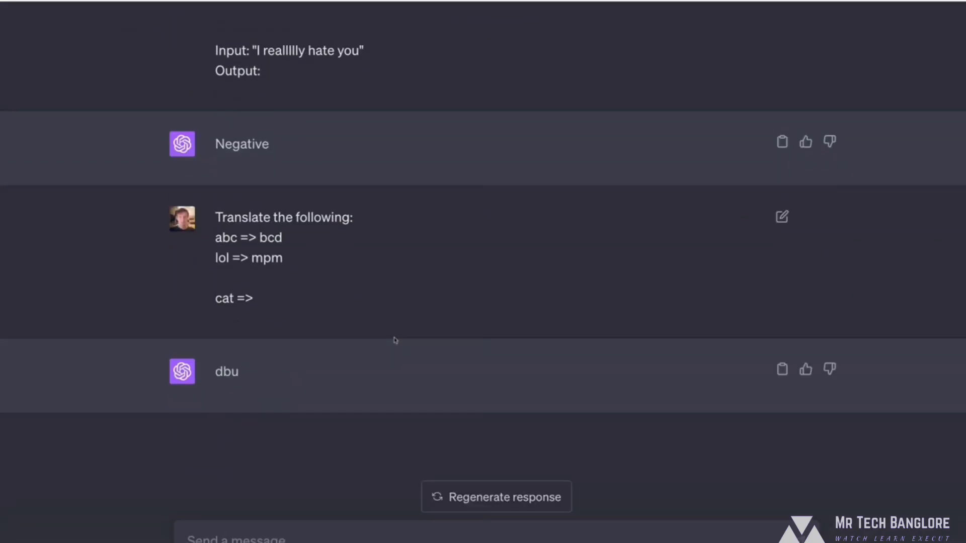
{"action": "left_click_drag", "start_coordinate": [214, 376], "coordinate": [265, 377]}
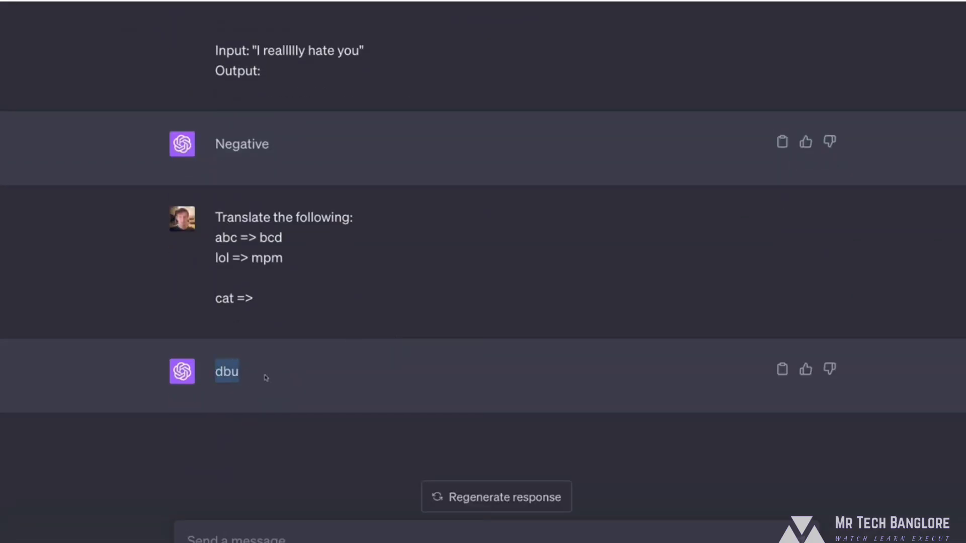
{"action": "left_click", "coordinate": [265, 440]}
{"action": "left_click_drag", "start_coordinate": [215, 299], "coordinate": [223, 299]}
{"action": "left_click", "coordinate": [228, 310]}
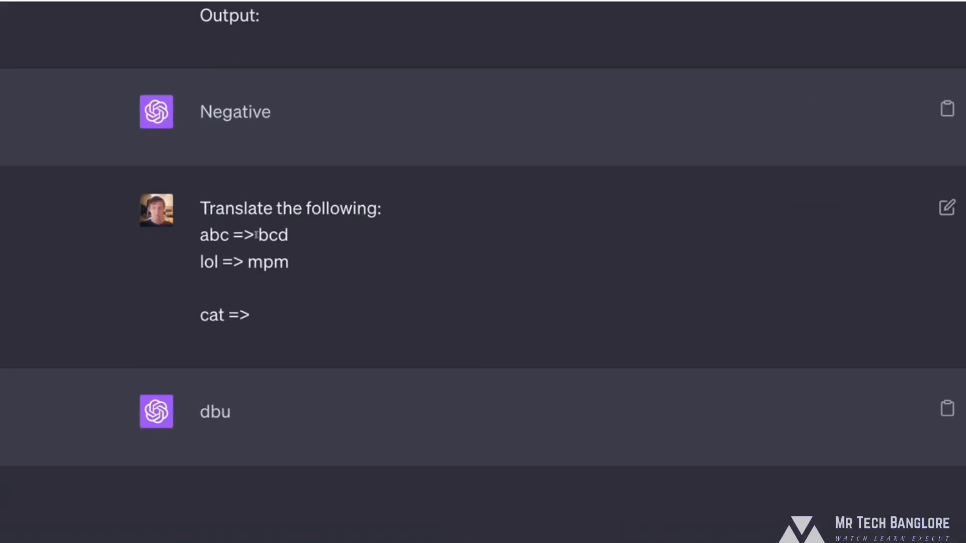
{"action": "left_click_drag", "start_coordinate": [217, 204], "coordinate": [342, 266]}
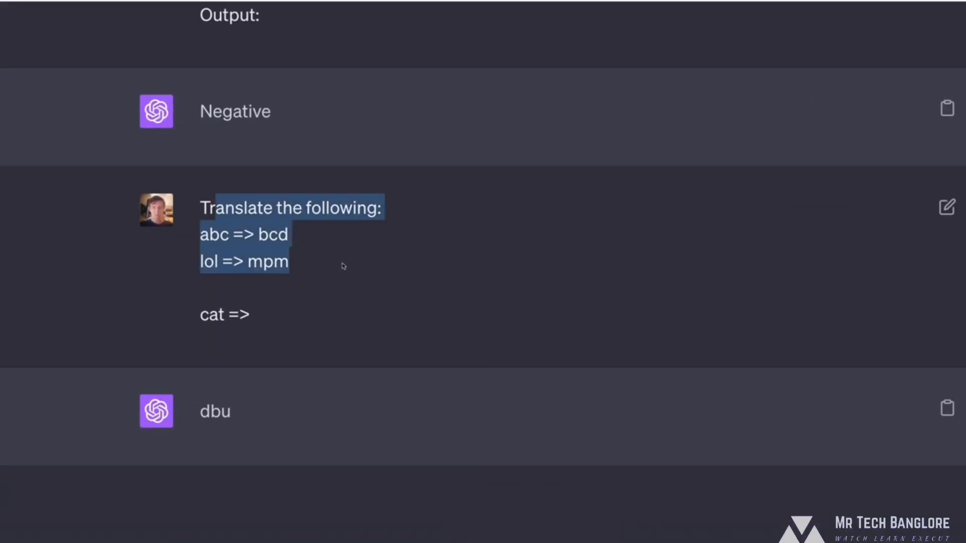
{"action": "left_click", "coordinate": [420, 224]}
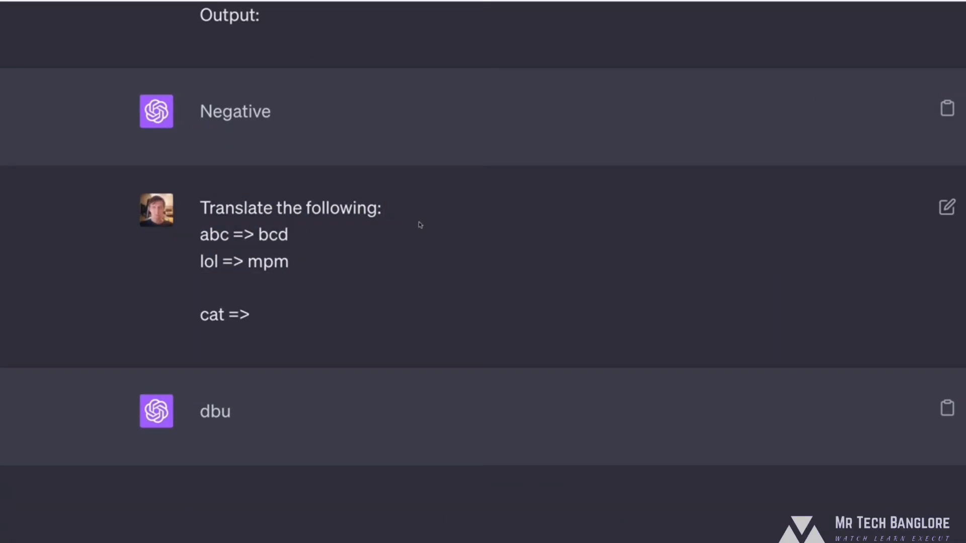
{"action": "left_click_drag", "start_coordinate": [201, 228], "coordinate": [307, 257]}
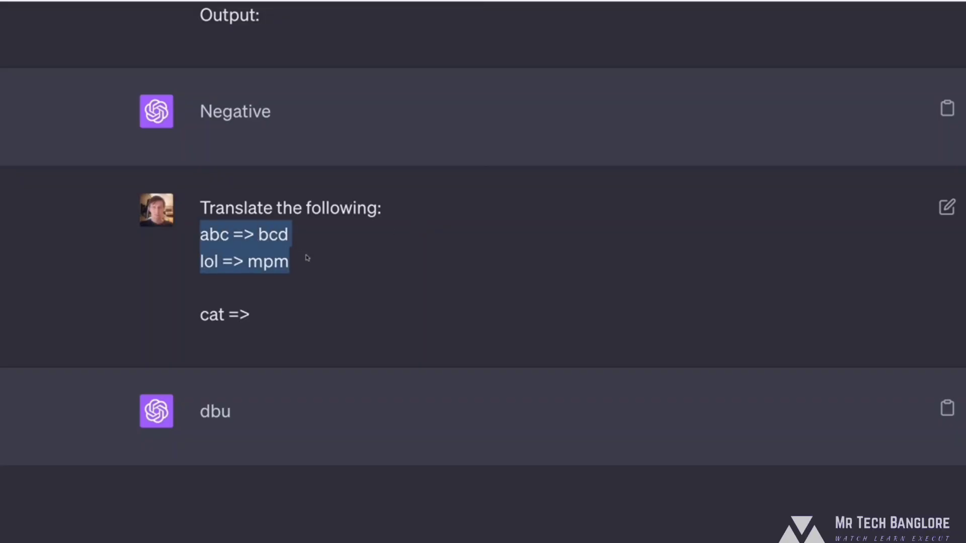
{"action": "left_click", "coordinate": [386, 282]}
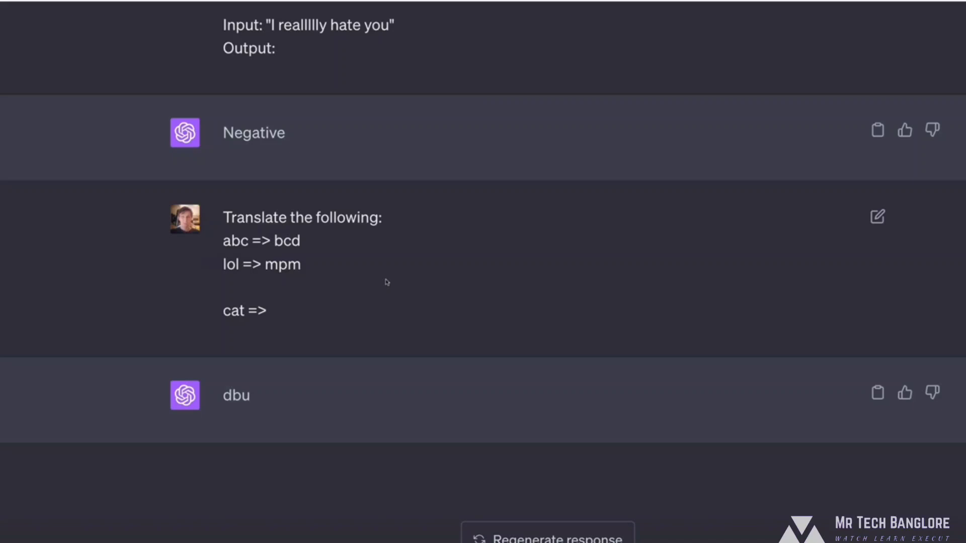
{"action": "left_click_drag", "start_coordinate": [226, 236], "coordinate": [308, 241]}
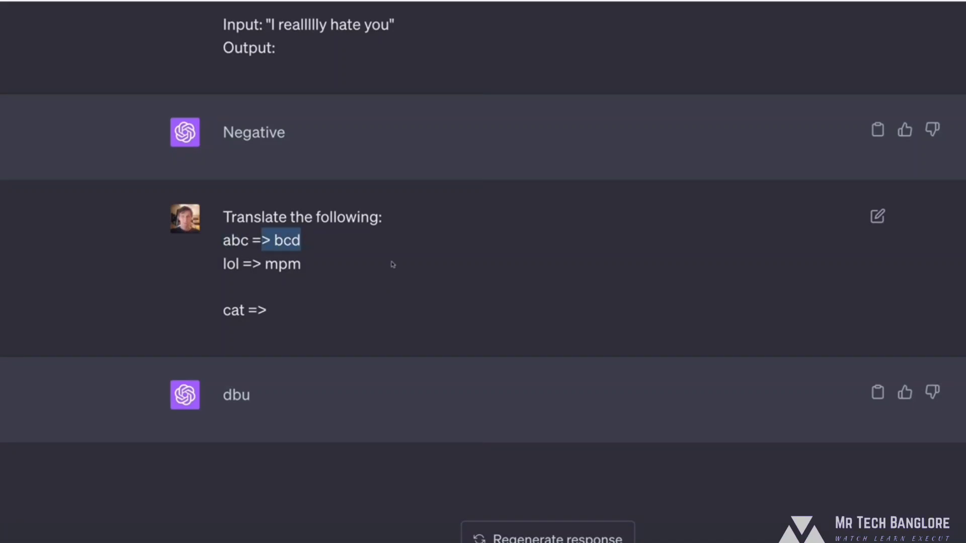
{"action": "scroll", "coordinate": [393, 265], "scroll_direction": "up", "scroll_amount": 1}
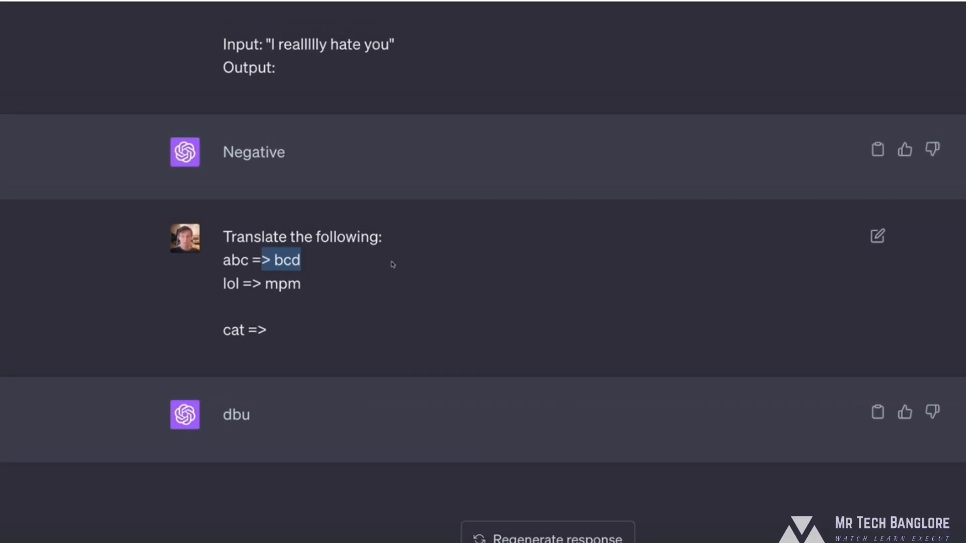
{"action": "scroll", "coordinate": [393, 264], "scroll_direction": "up", "scroll_amount": 5}
{"action": "left_click", "coordinate": [226, 96]}
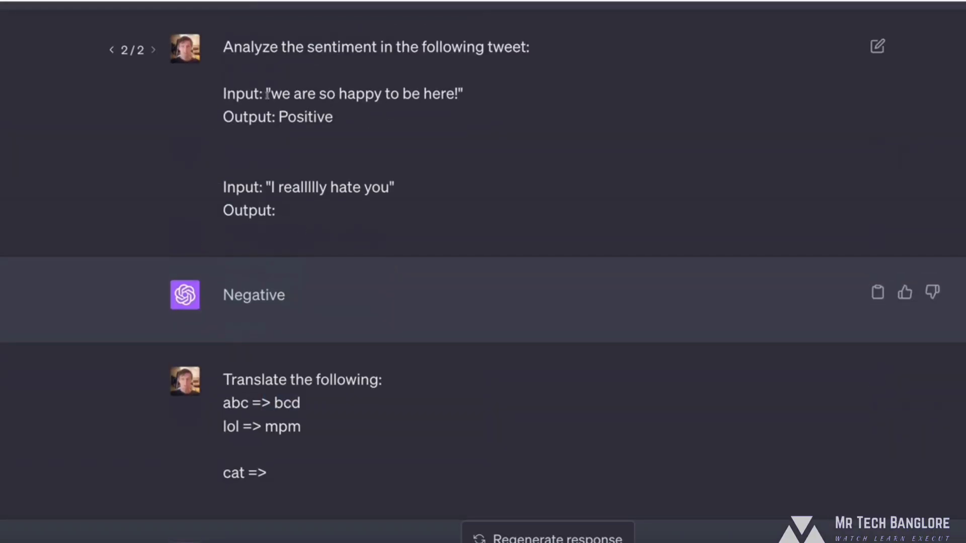
{"action": "left_click_drag", "start_coordinate": [259, 93], "coordinate": [319, 148]}
{"action": "left_click", "coordinate": [319, 151]}
{"action": "scroll", "coordinate": [319, 151], "scroll_direction": "down", "scroll_amount": 2}
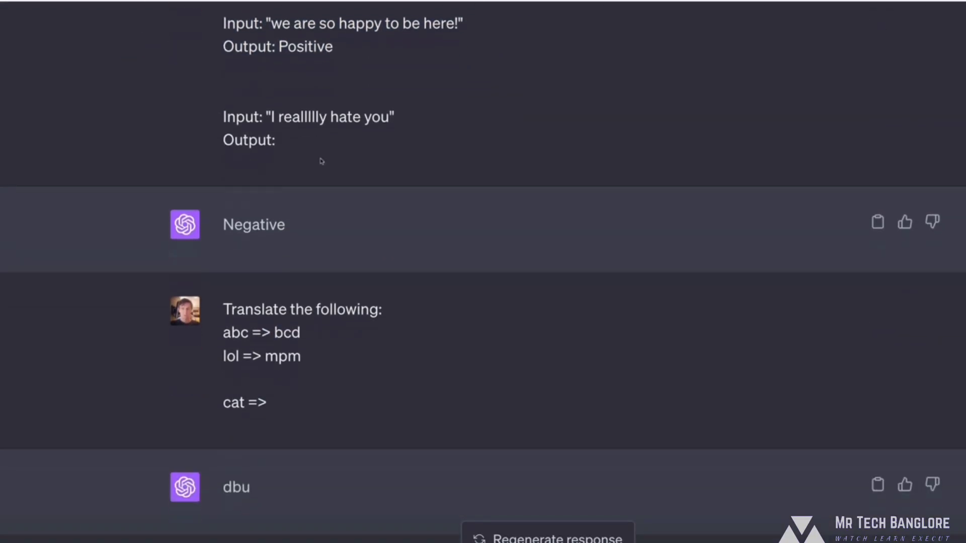
{"action": "scroll", "coordinate": [387, 244], "scroll_direction": "up", "scroll_amount": 2}
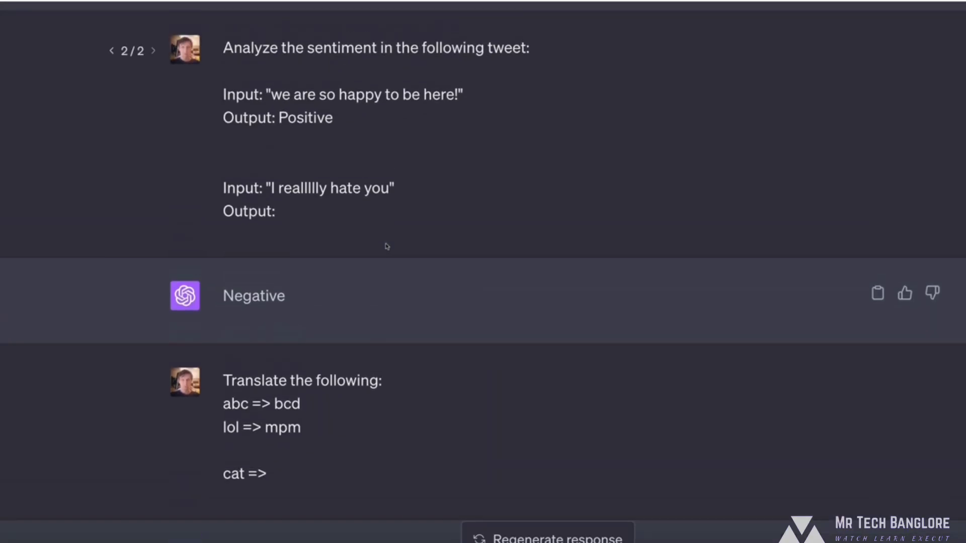